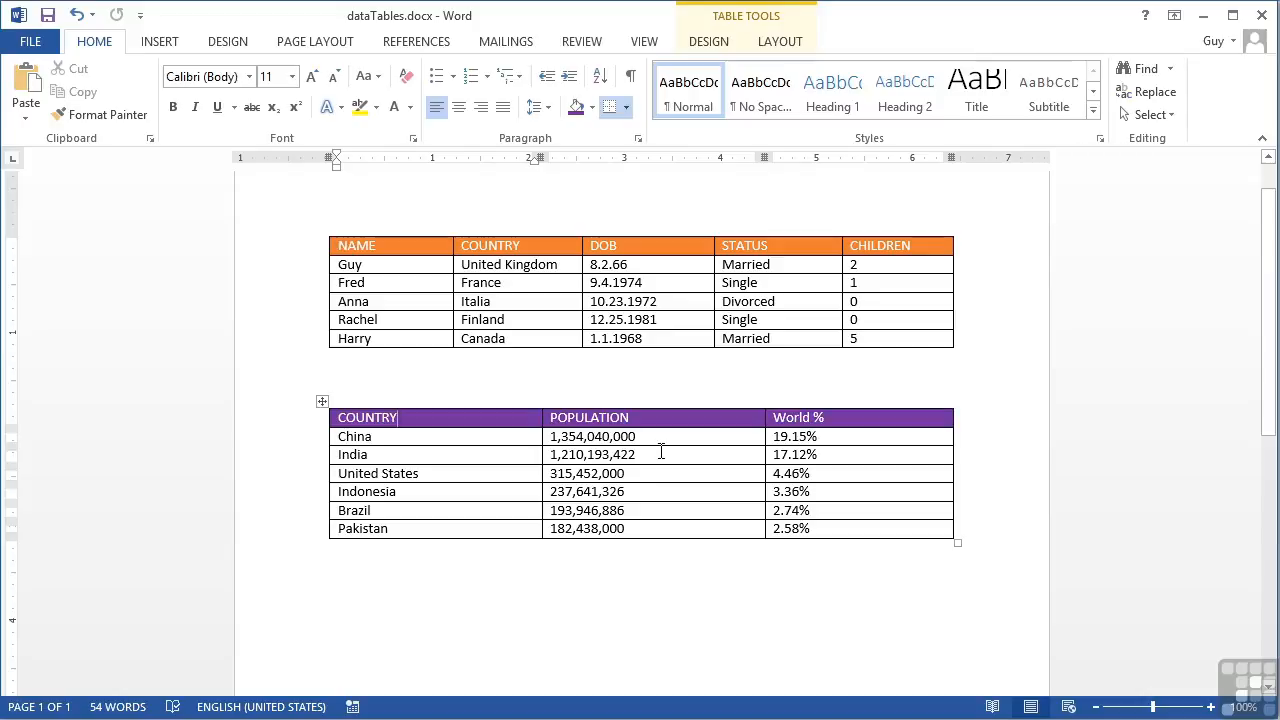
Step: Narrow the COUNTRY column of the purple population table to about 1.31 inches by moving its right border
click(415, 456)
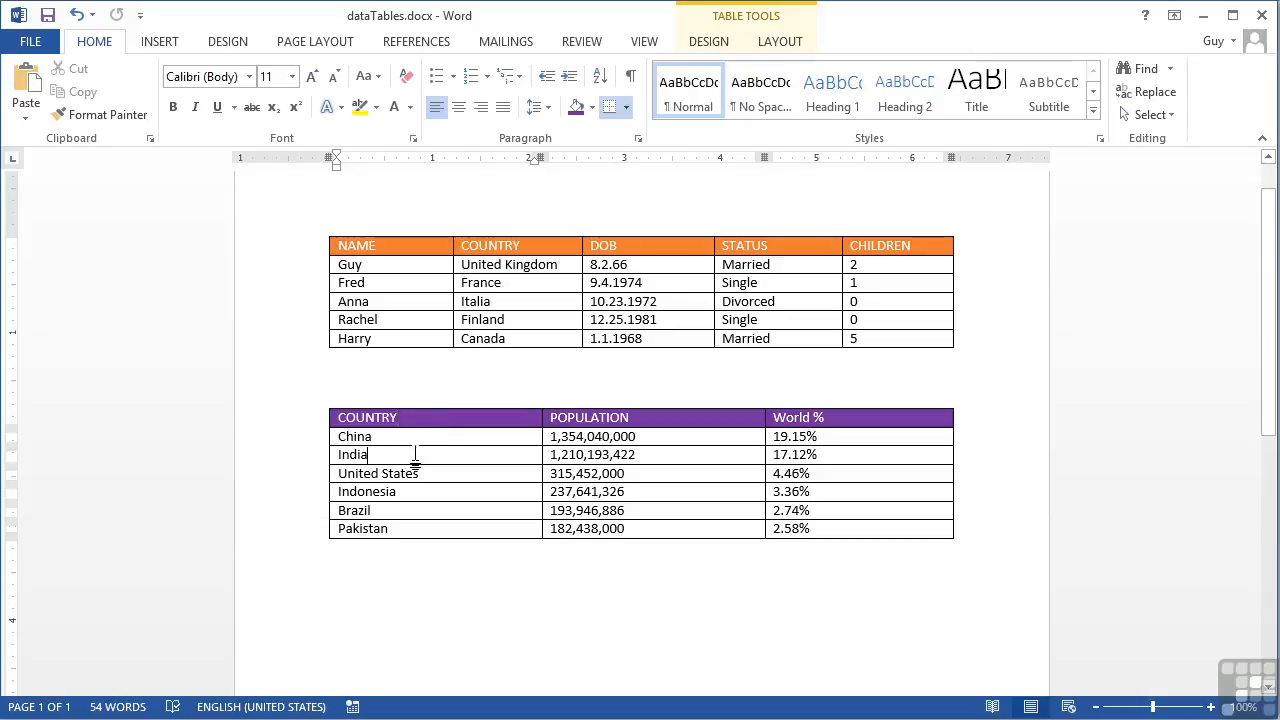
click(430, 511)
click(435, 492)
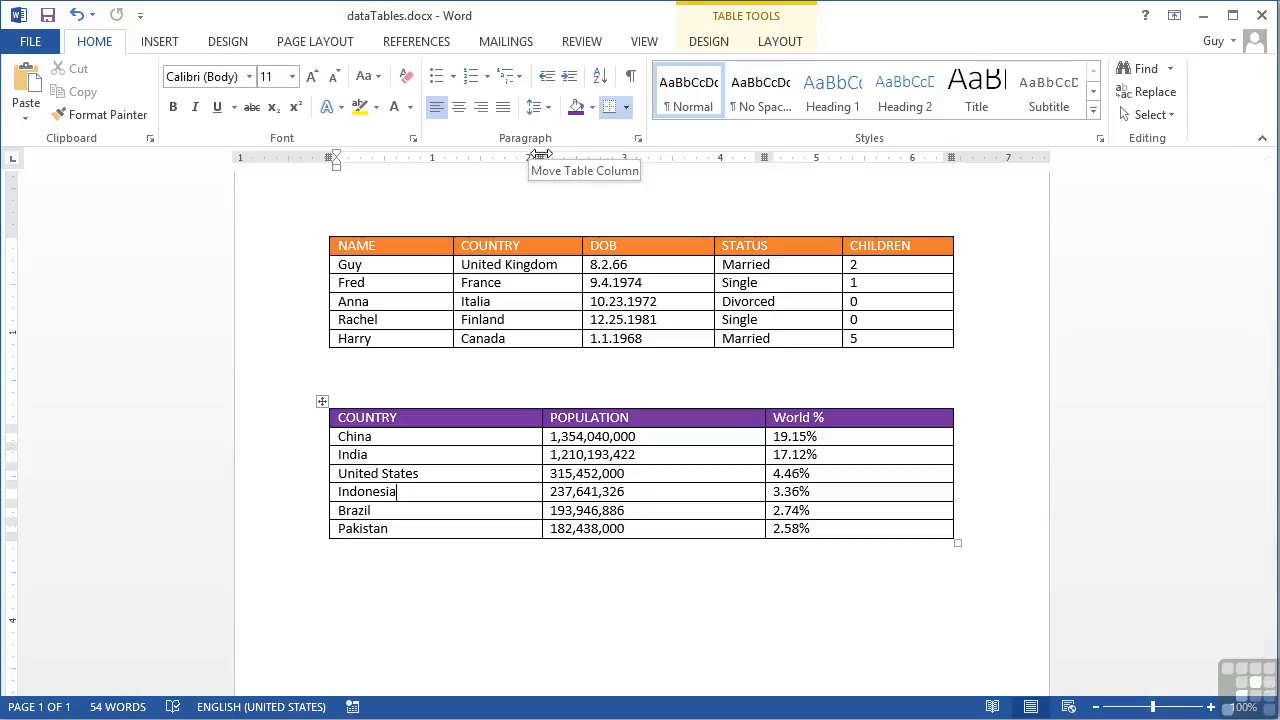
drag(540, 157, 451, 160)
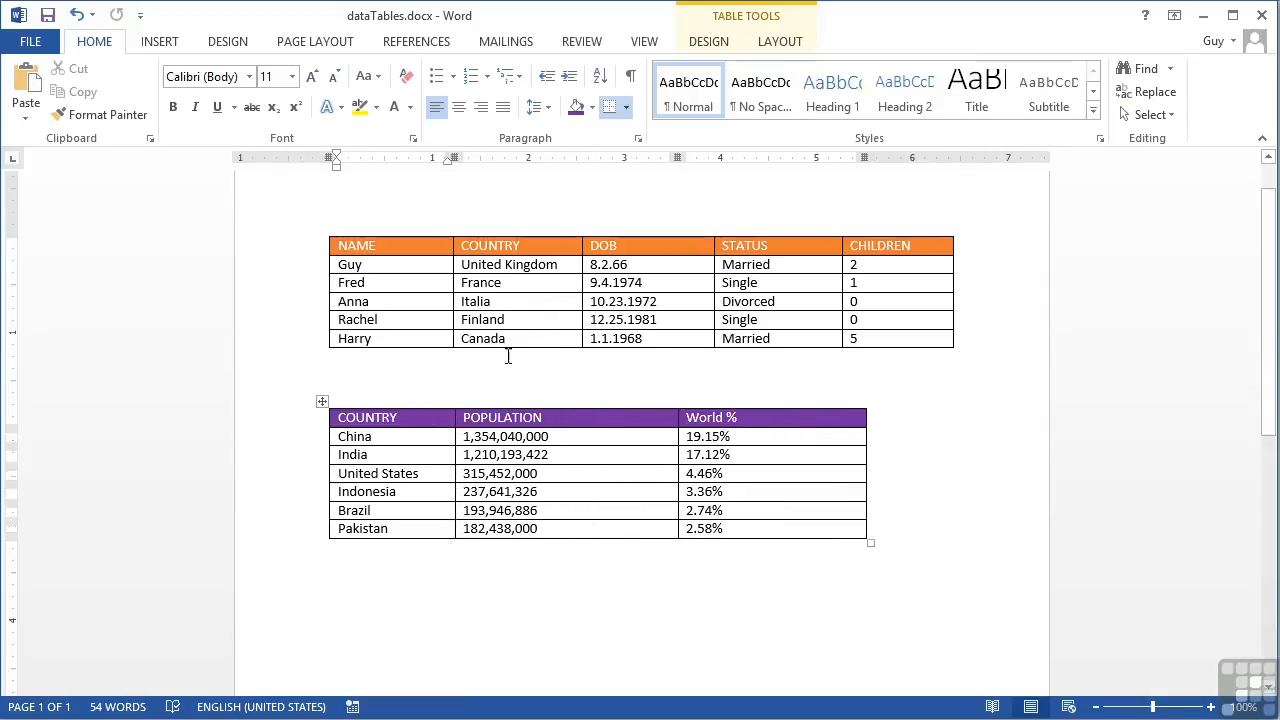
Step: Narrow the population table's POPULATION column to about 1.56 inches and its World % column to about 1 inch
click(605, 437)
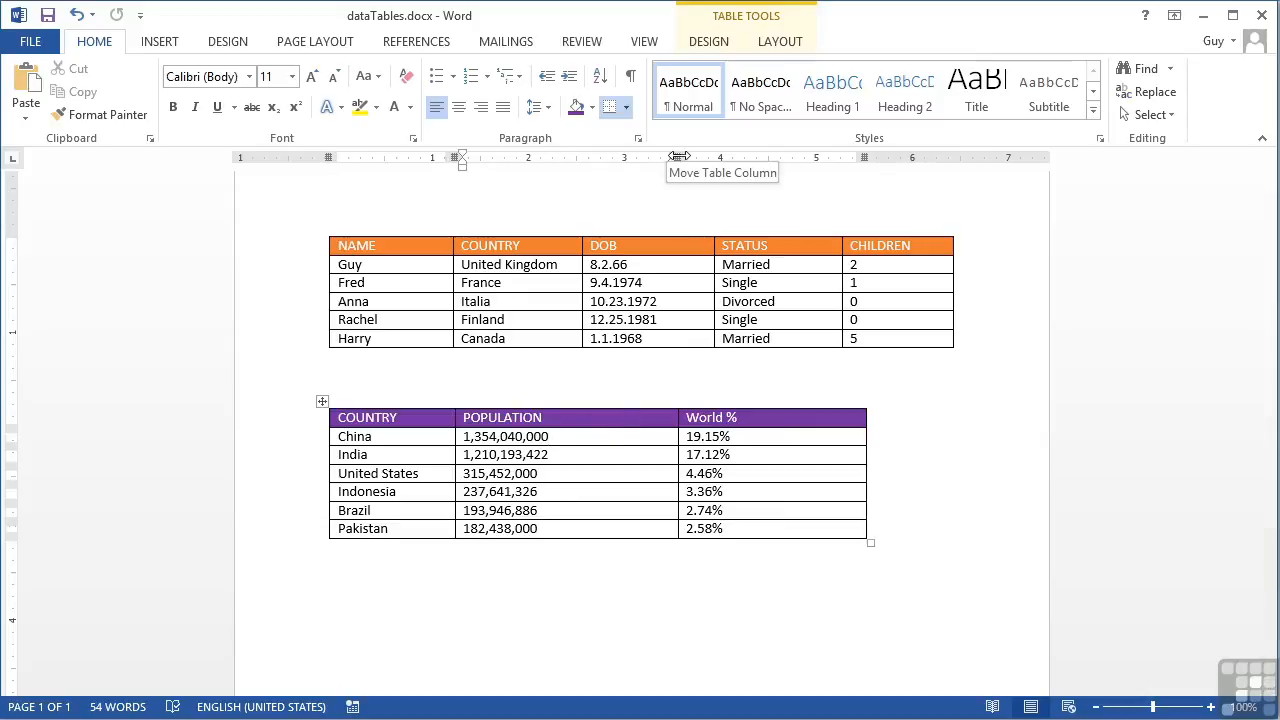
drag(678, 157, 604, 161)
click(743, 463)
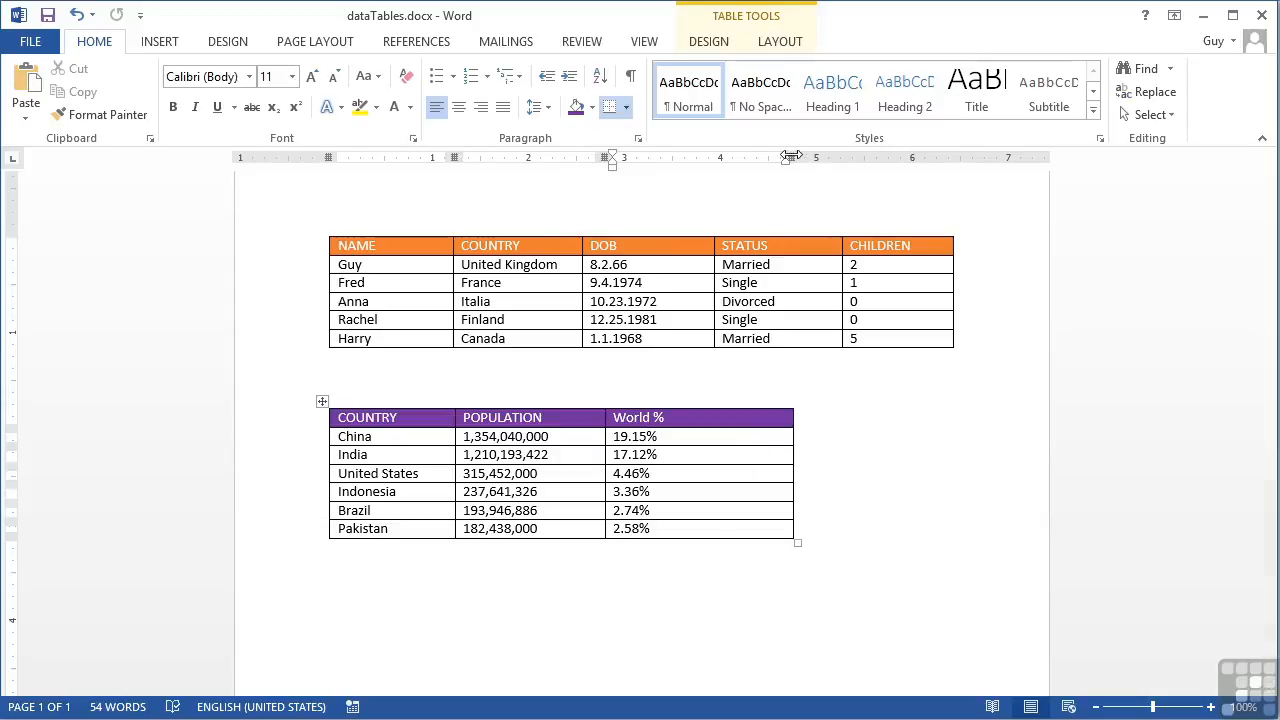
drag(791, 157, 701, 162)
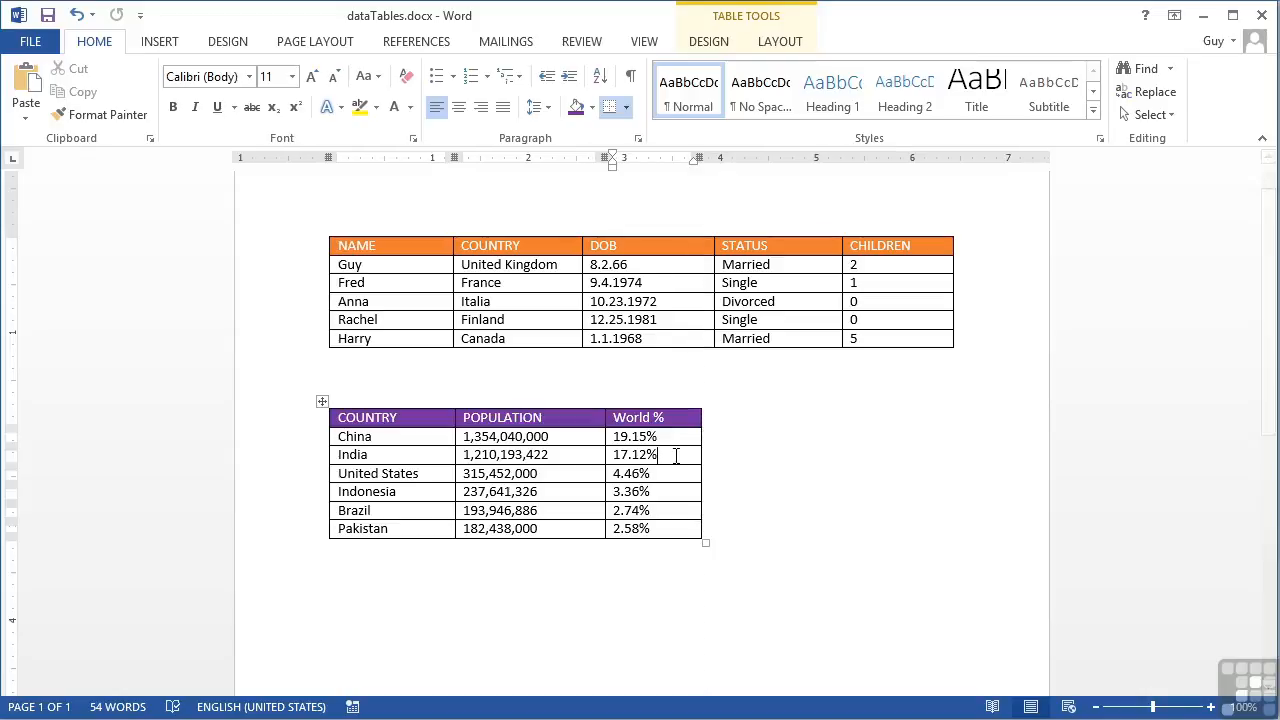
Step: Set the width of the population table's World % column to 0.9 inches
click(776, 18)
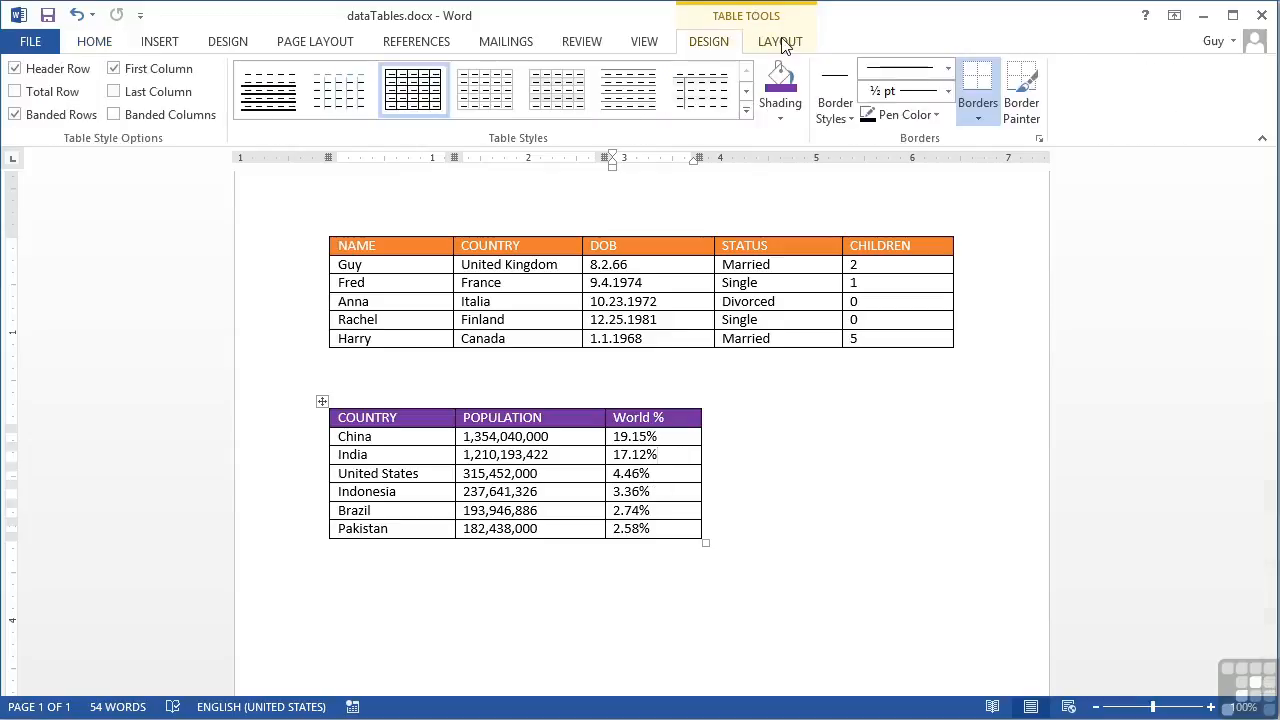
click(781, 41)
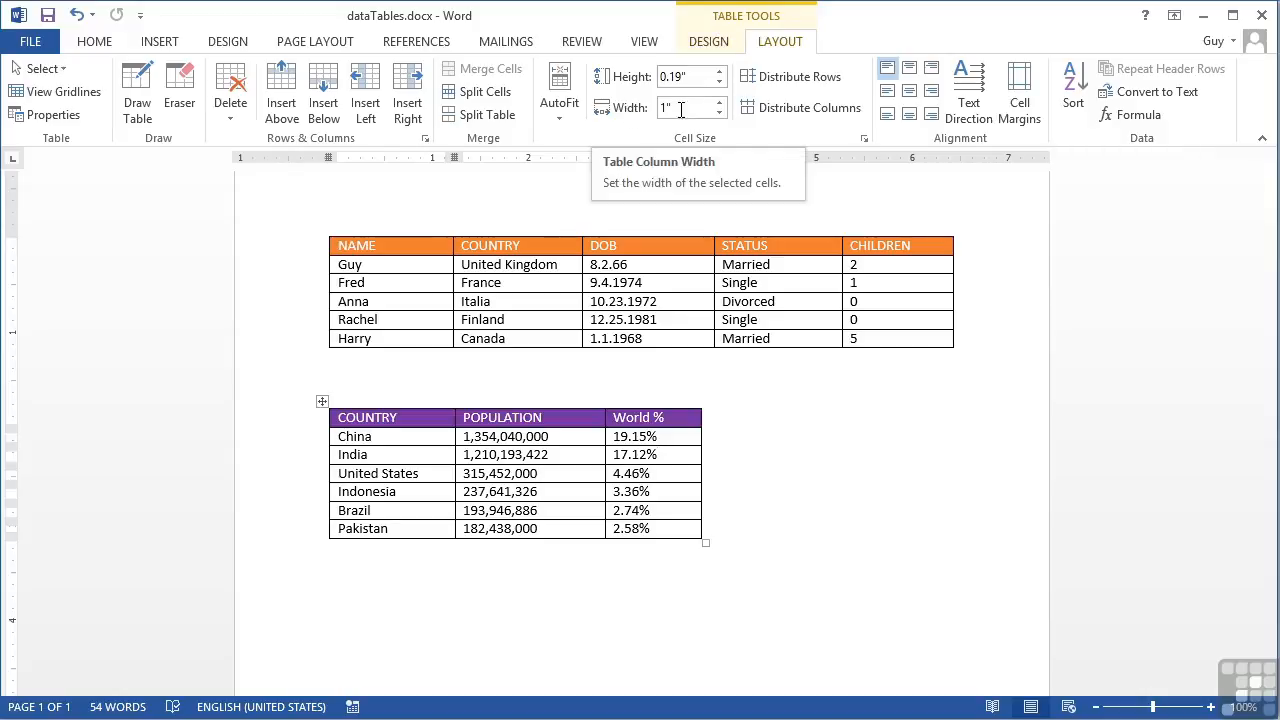
click(720, 113)
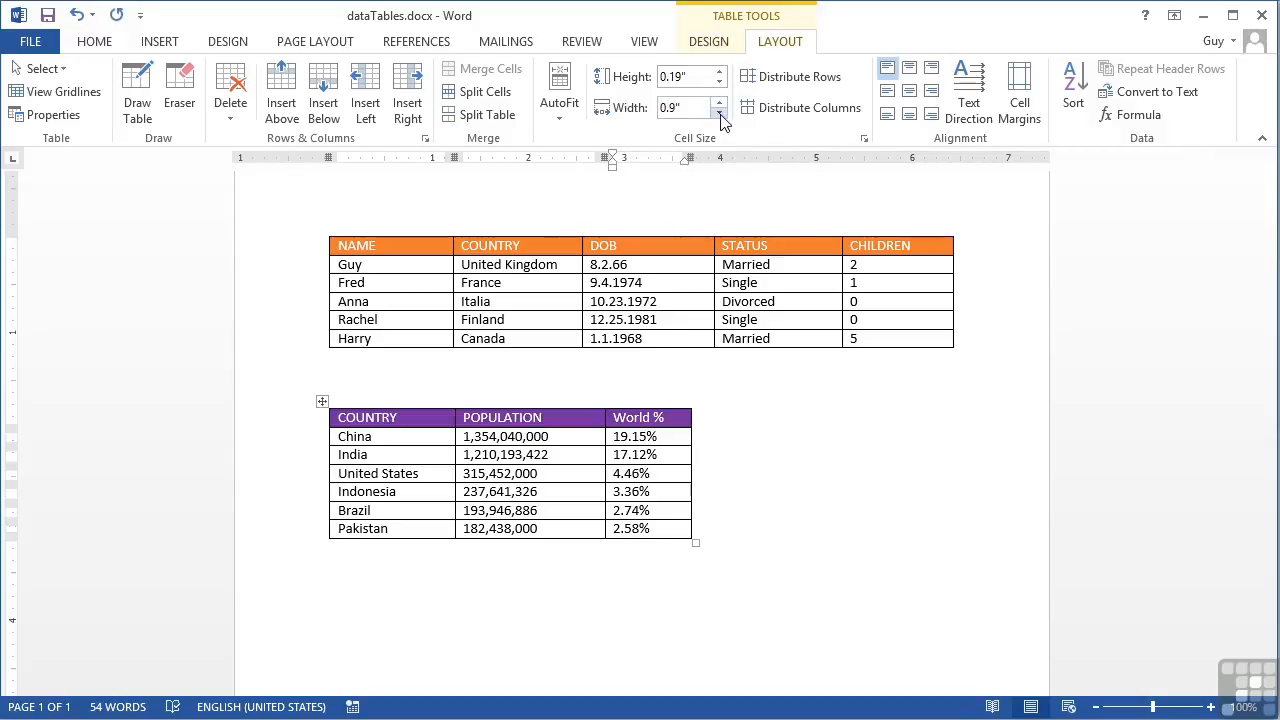
click(720, 113)
click(720, 113)
click(720, 113)
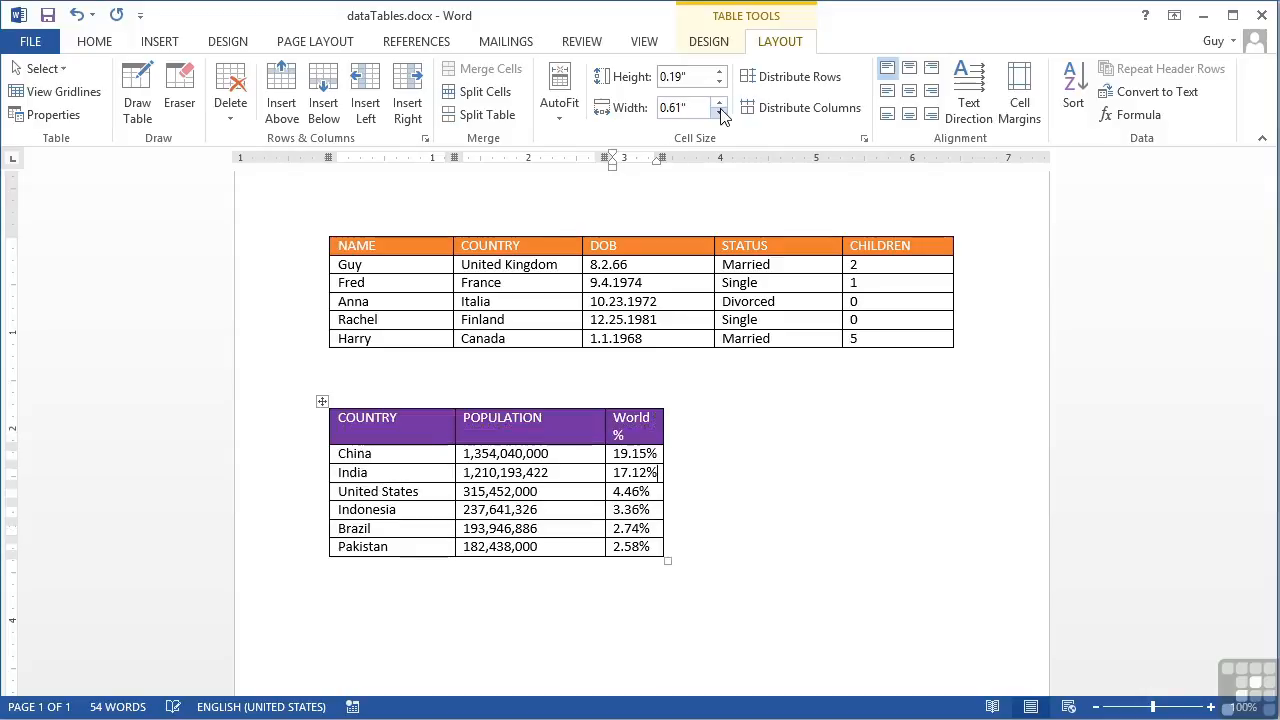
click(720, 102)
click(720, 102)
click(720, 102)
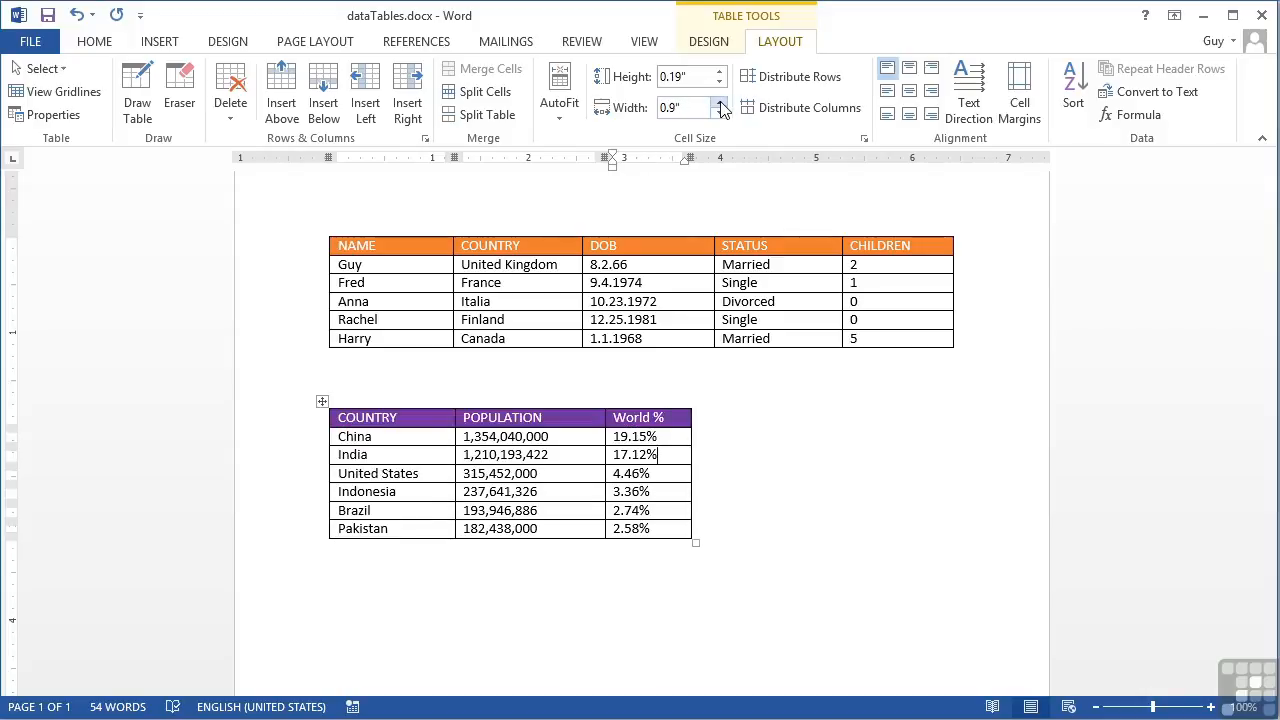
Step: Set the width of the population table's POPULATION column to 1.5 inches
click(573, 436)
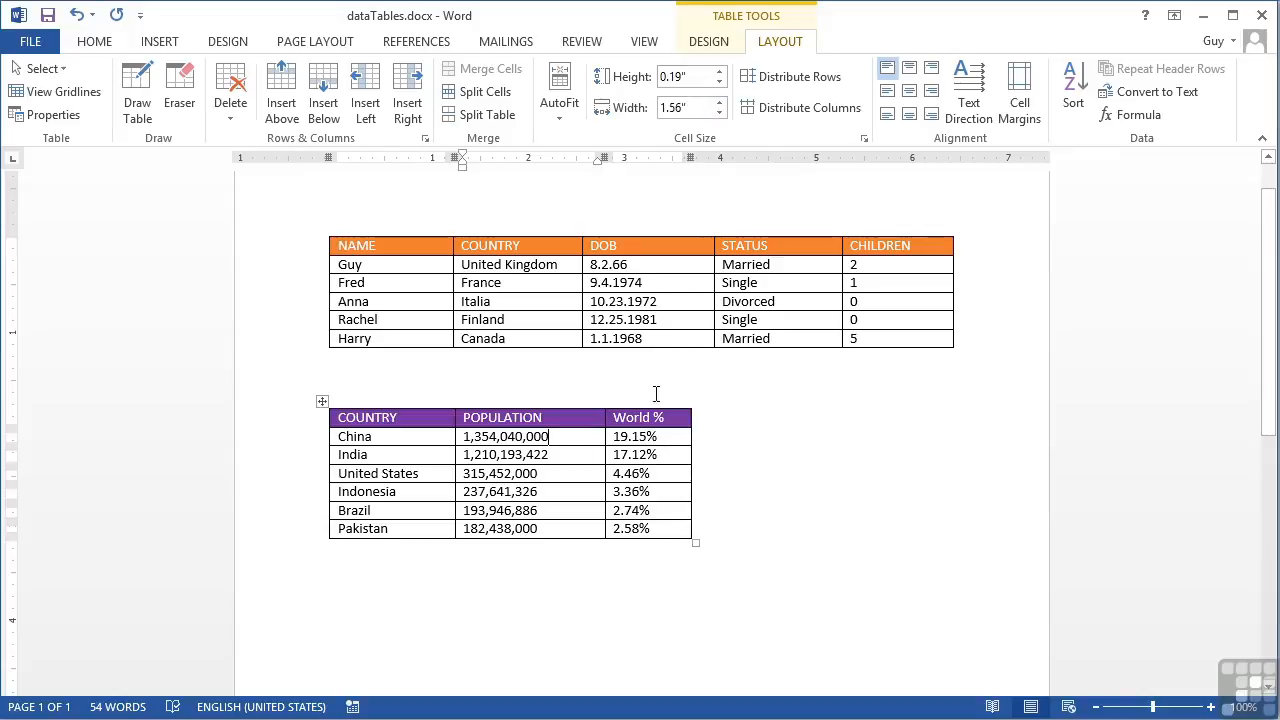
click(720, 113)
click(721, 103)
click(721, 103)
click(723, 112)
click(723, 112)
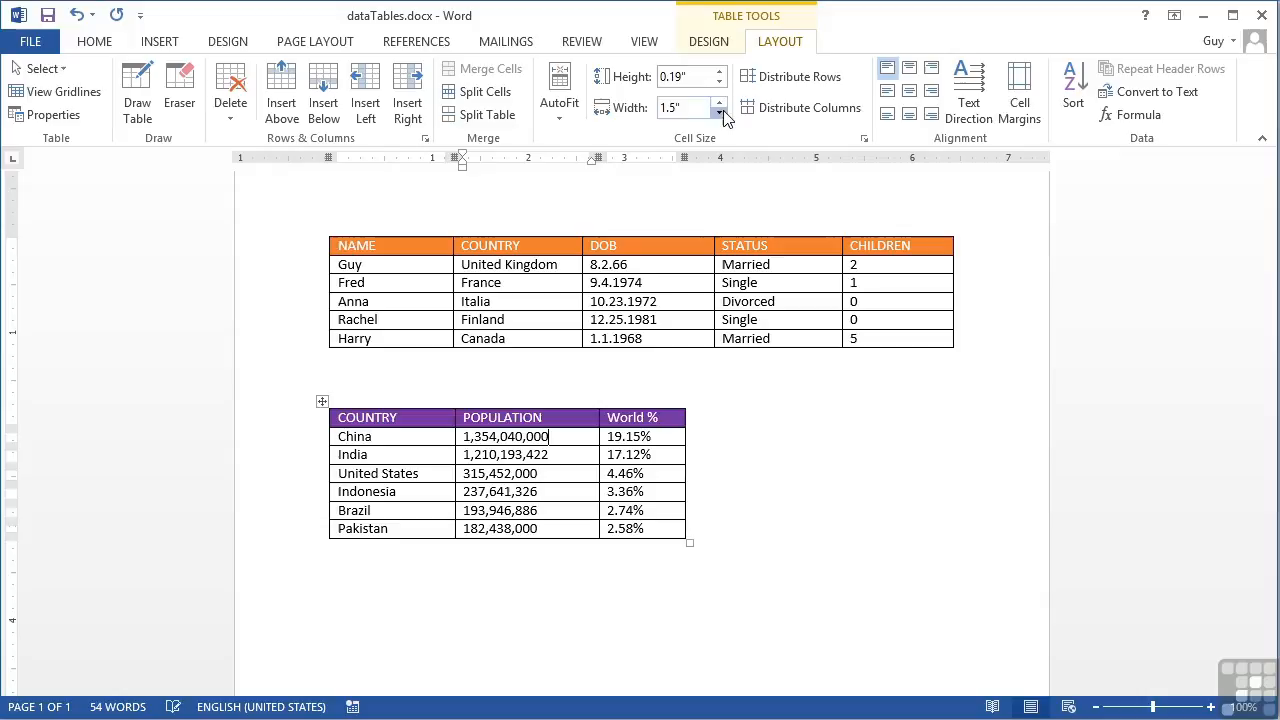
Step: Set the width of the population table's COUNTRY column to 1.3 inches
click(440, 445)
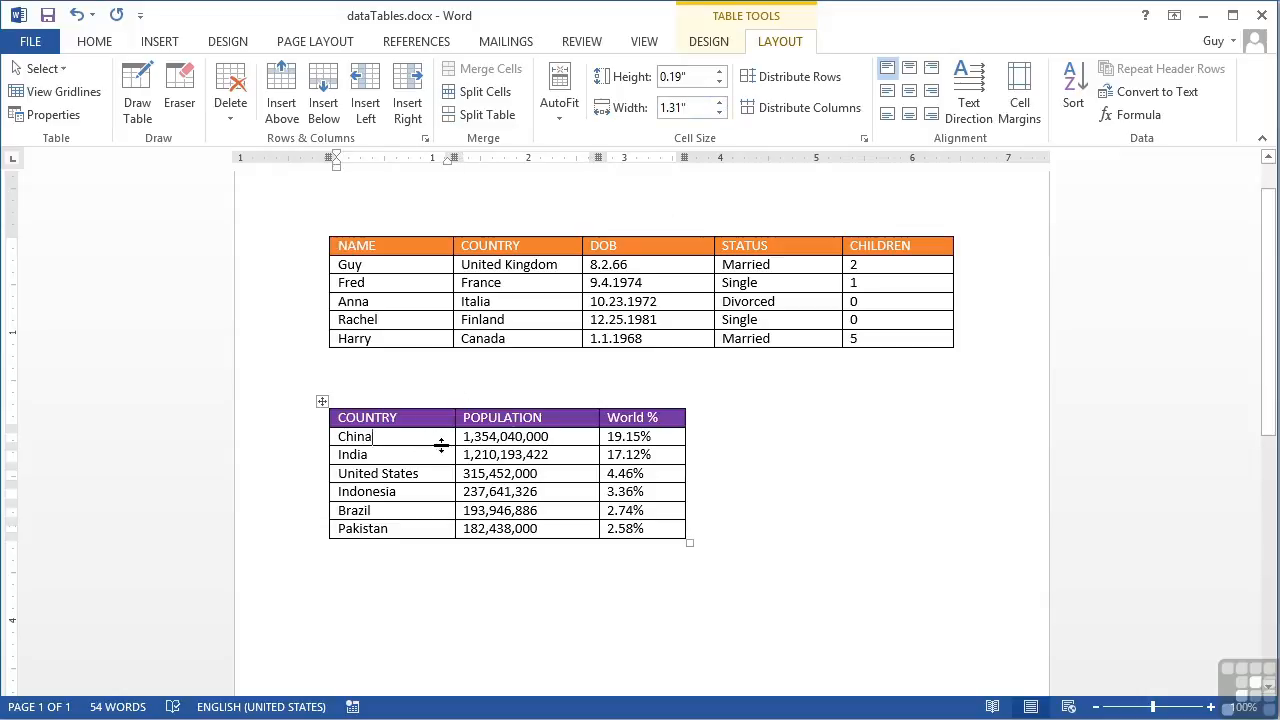
click(720, 103)
click(721, 112)
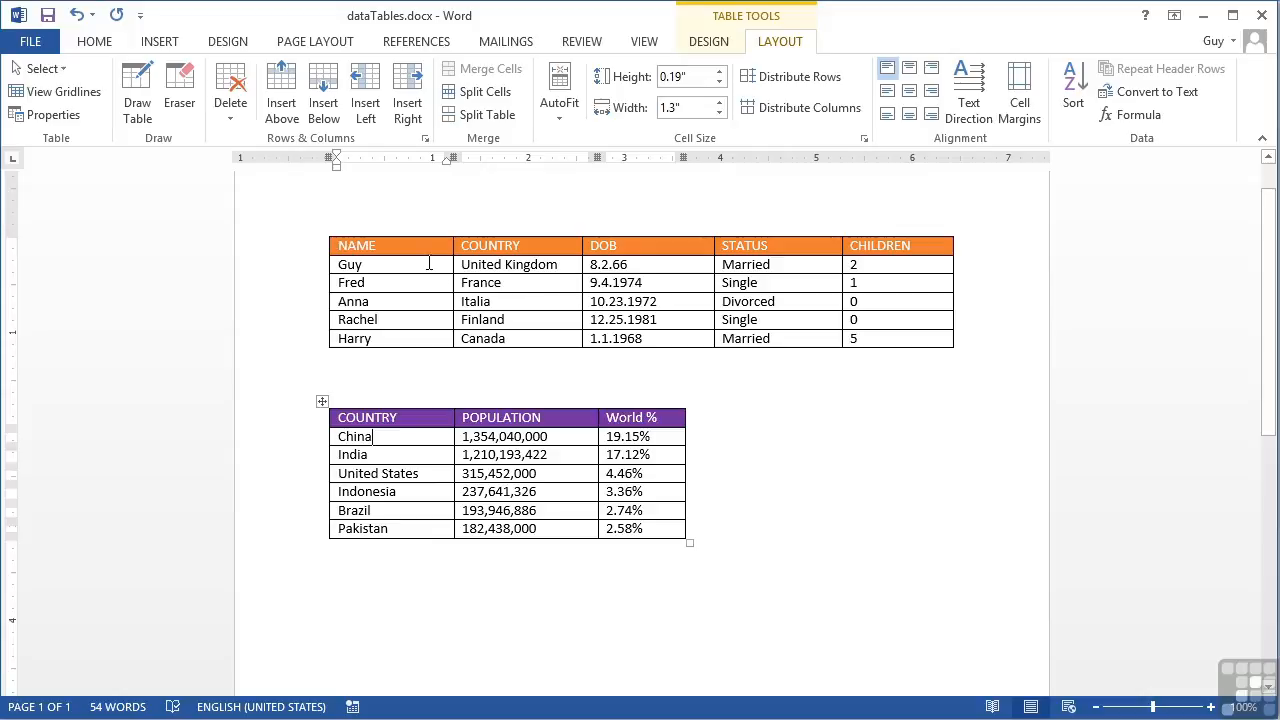
Step: Give all columns of the orange table a uniform width of 1.2 inches
drag(418, 250, 871, 332)
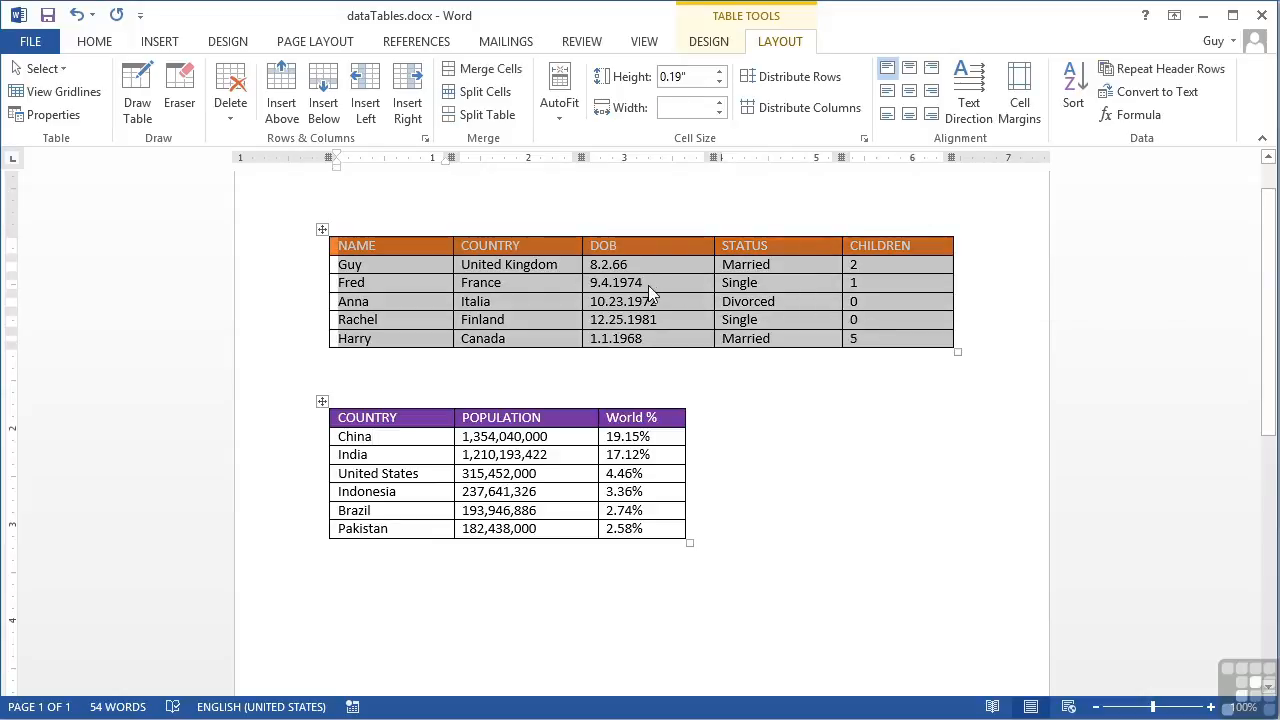
click(720, 113)
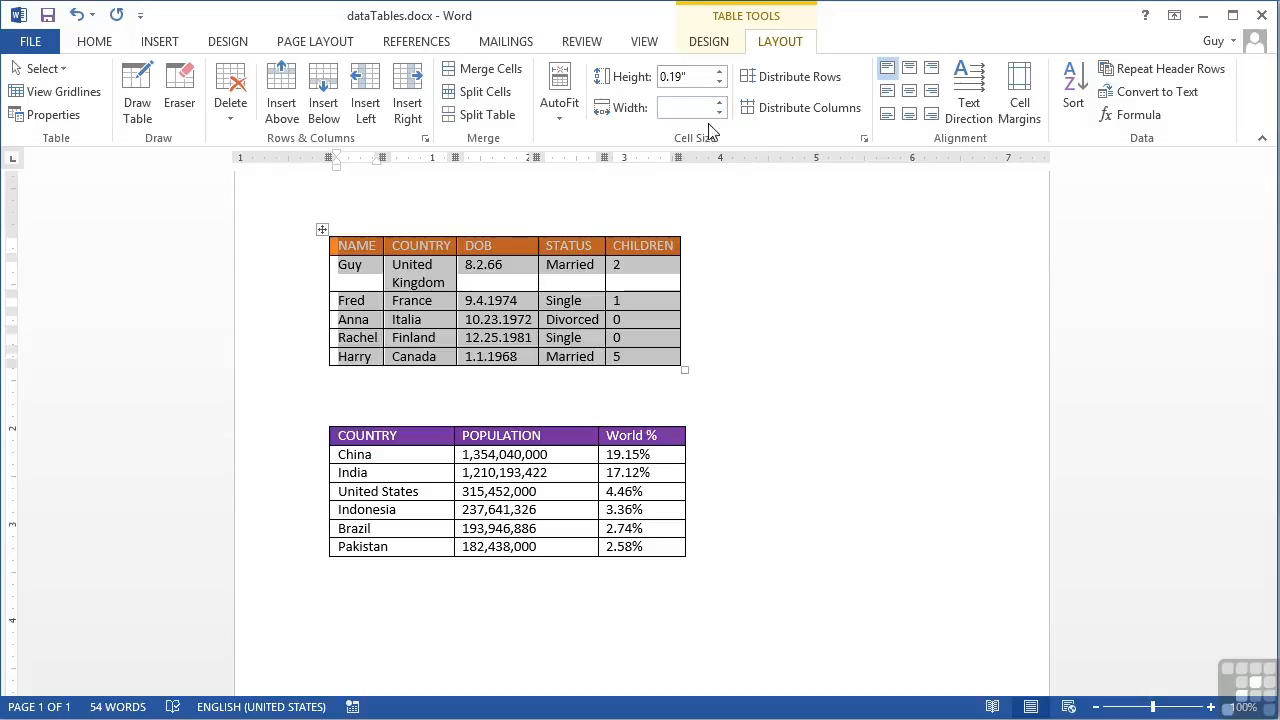
click(676, 108)
key(Return)
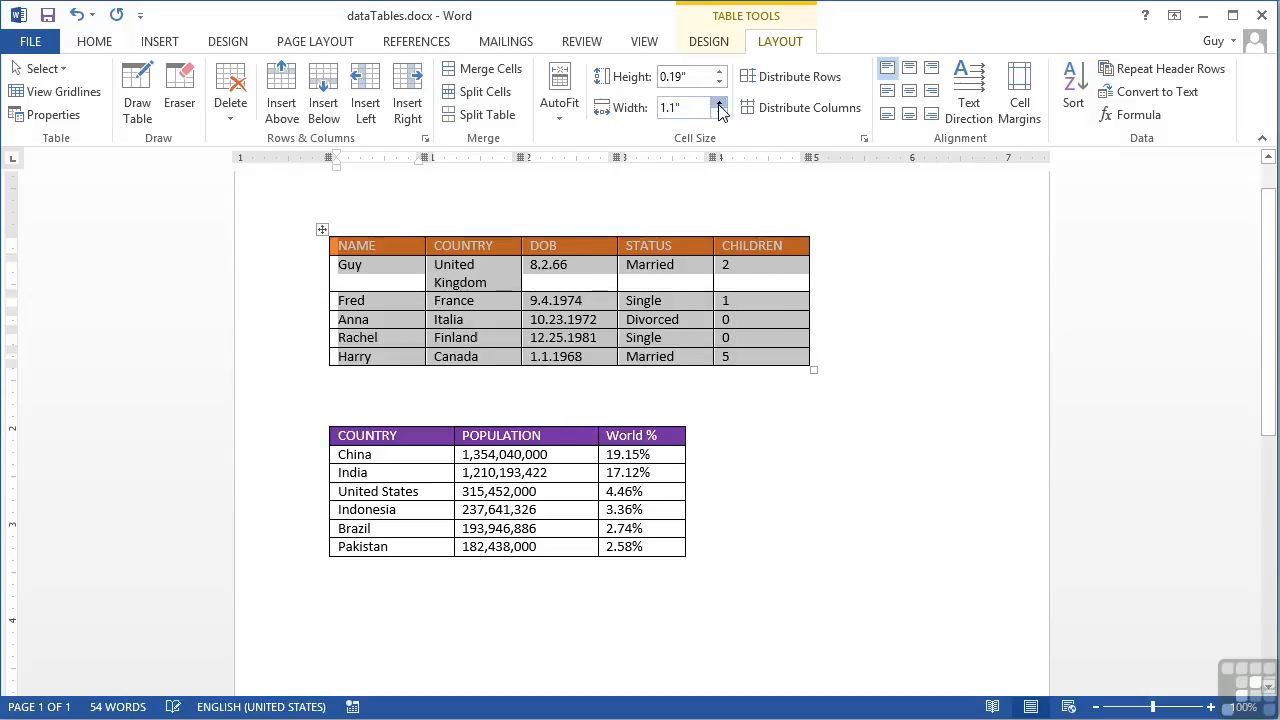
click(719, 103)
click(719, 103)
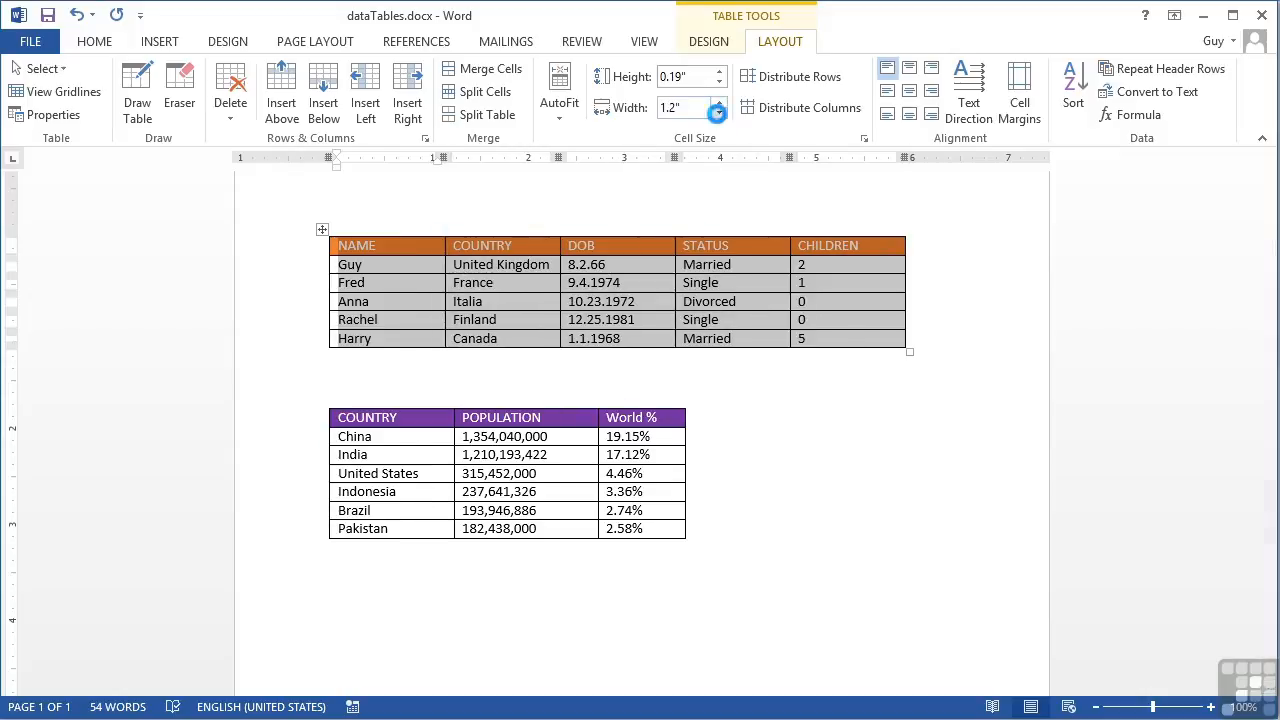
click(719, 113)
click(719, 104)
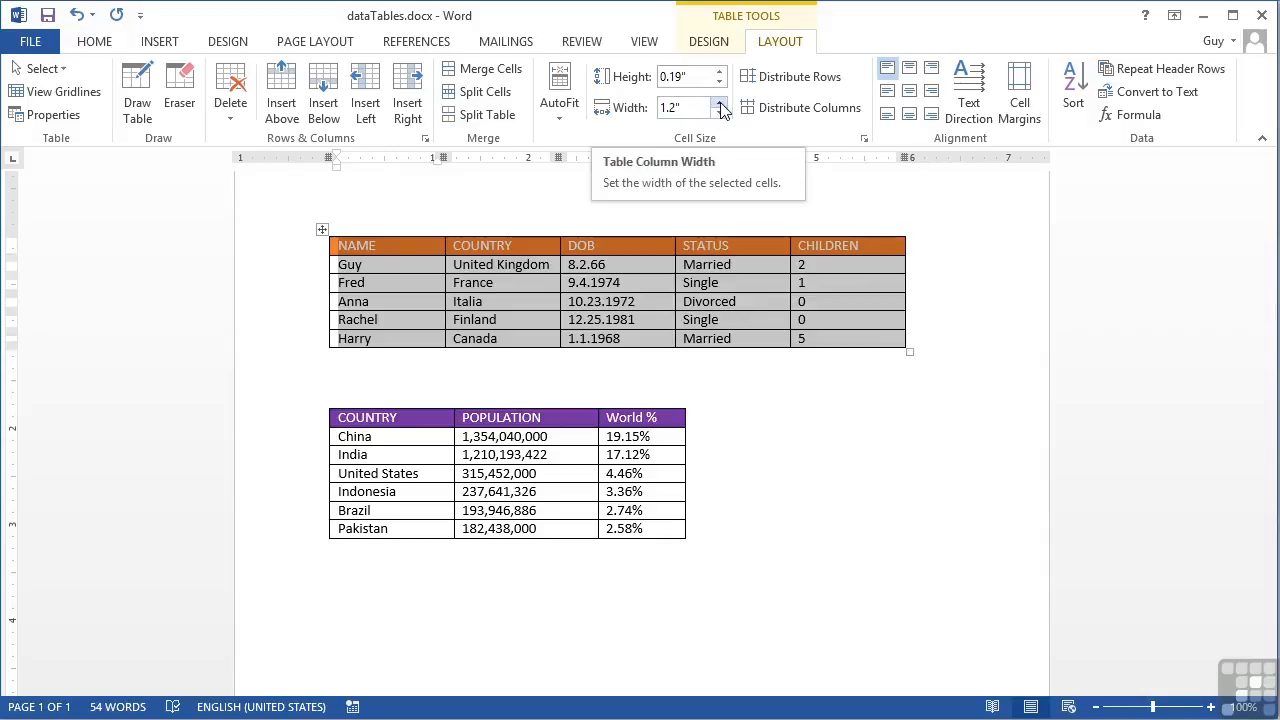
click(719, 104)
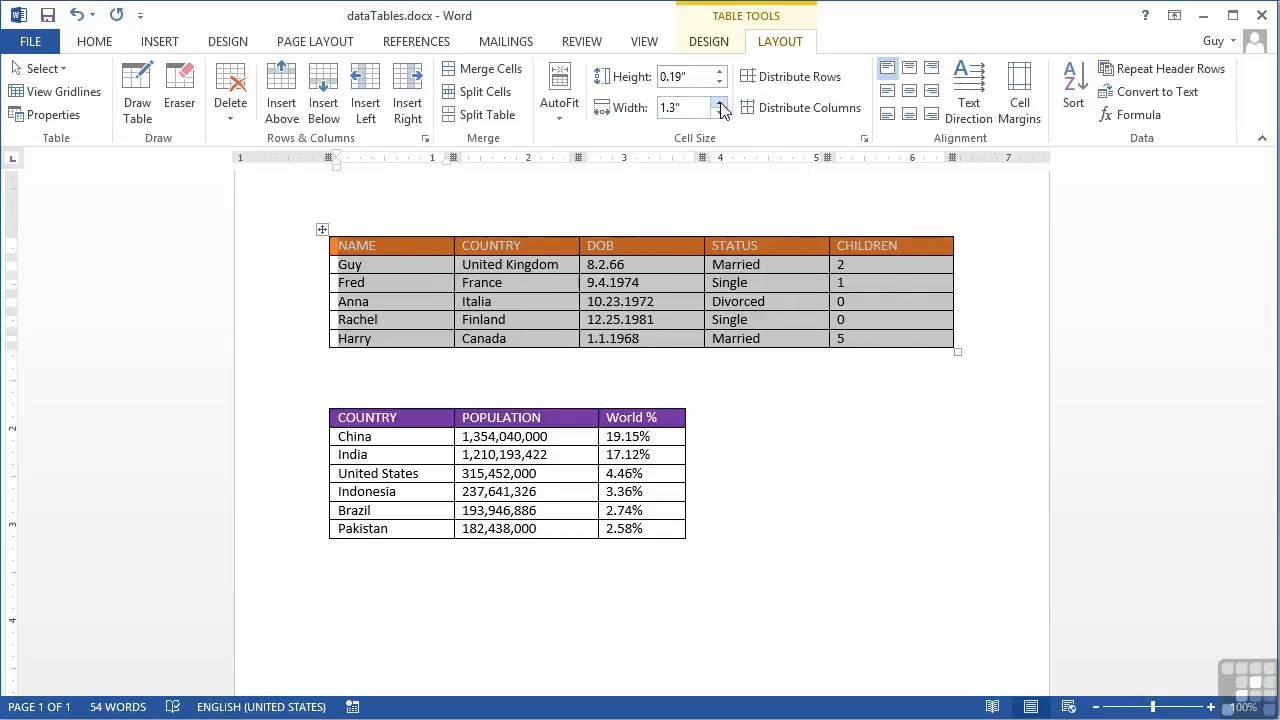
click(719, 104)
click(719, 114)
click(719, 114)
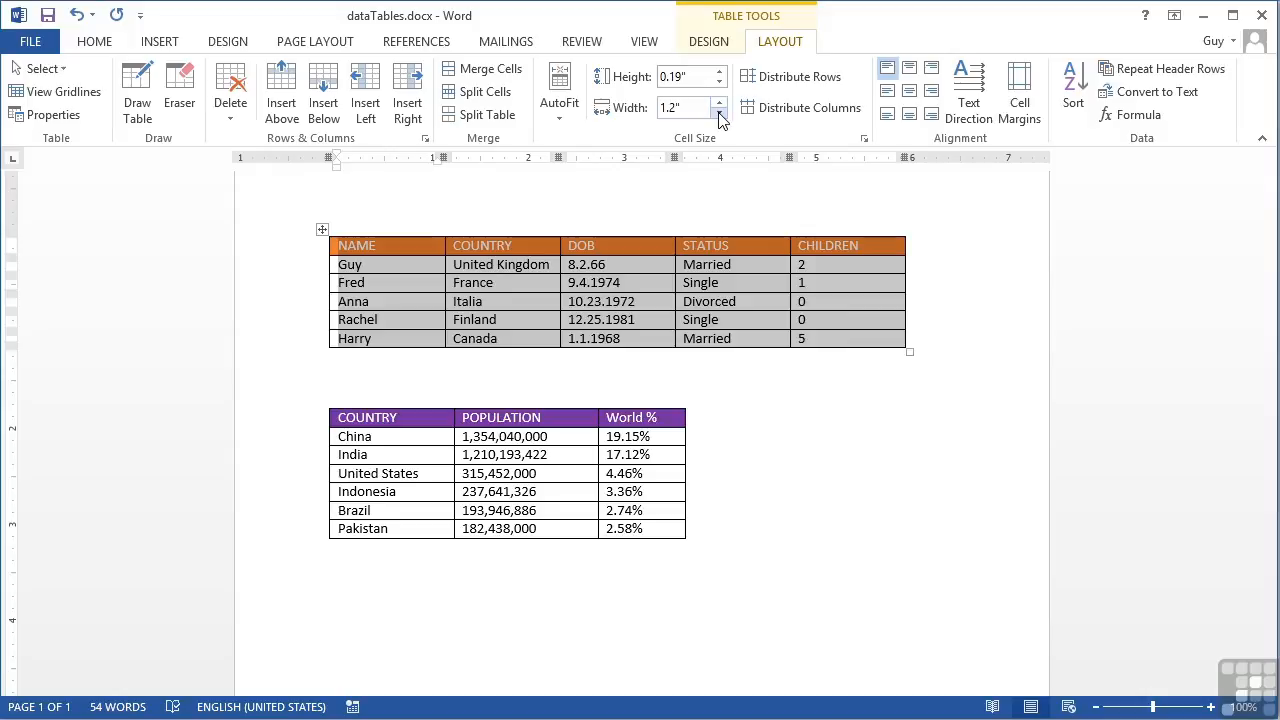
click(646, 260)
drag(678, 163, 678, 162)
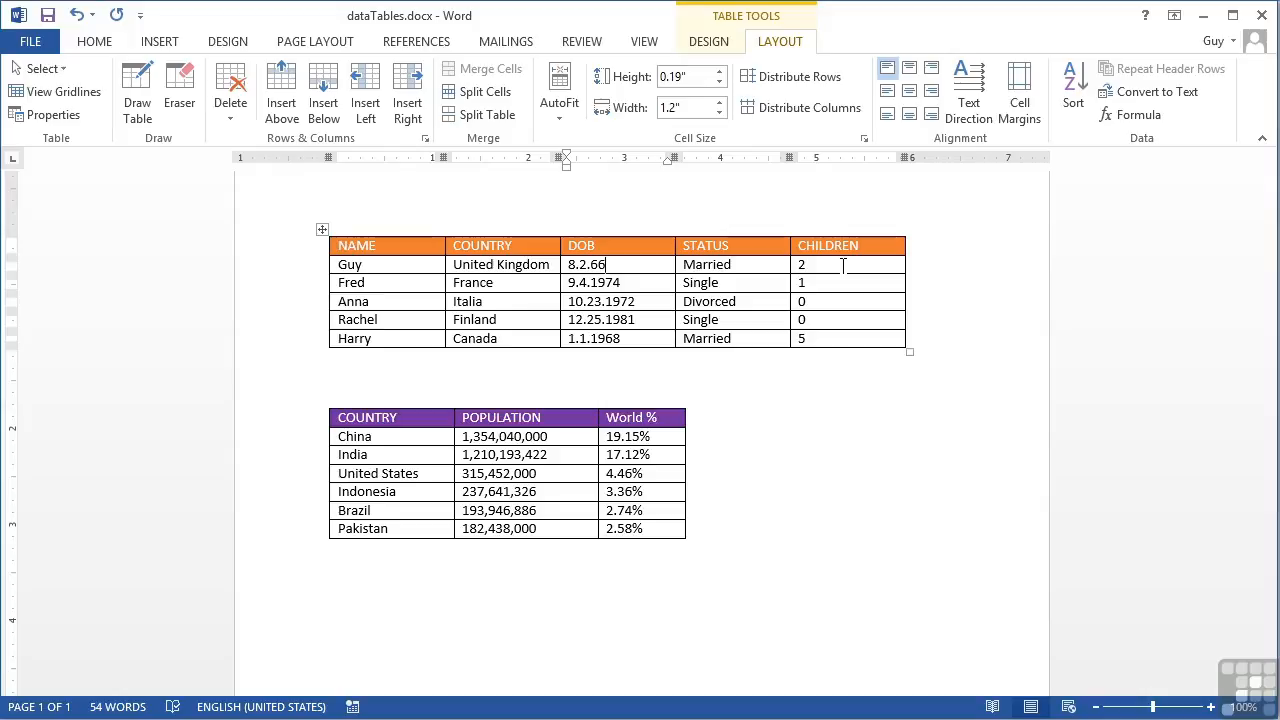
Step: Set the height of the orange table's header row to 0.4 inches
click(389, 265)
click(391, 251)
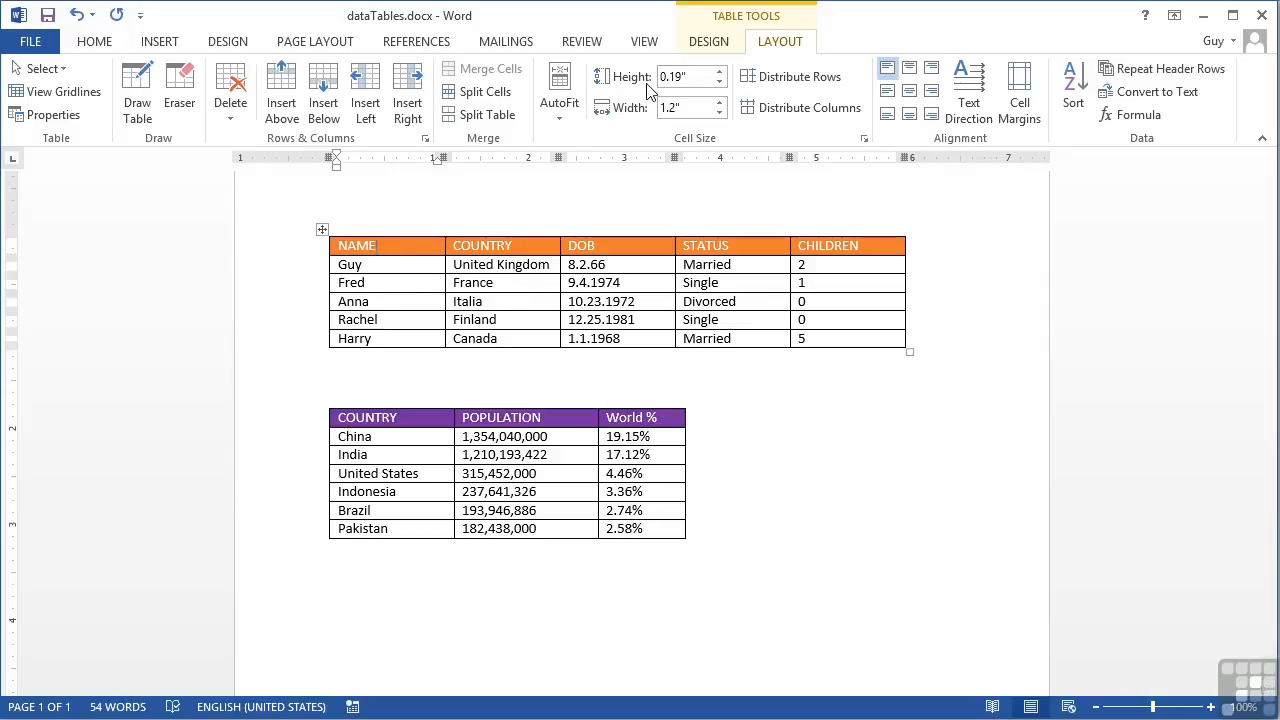
click(719, 73)
click(719, 73)
click(719, 73)
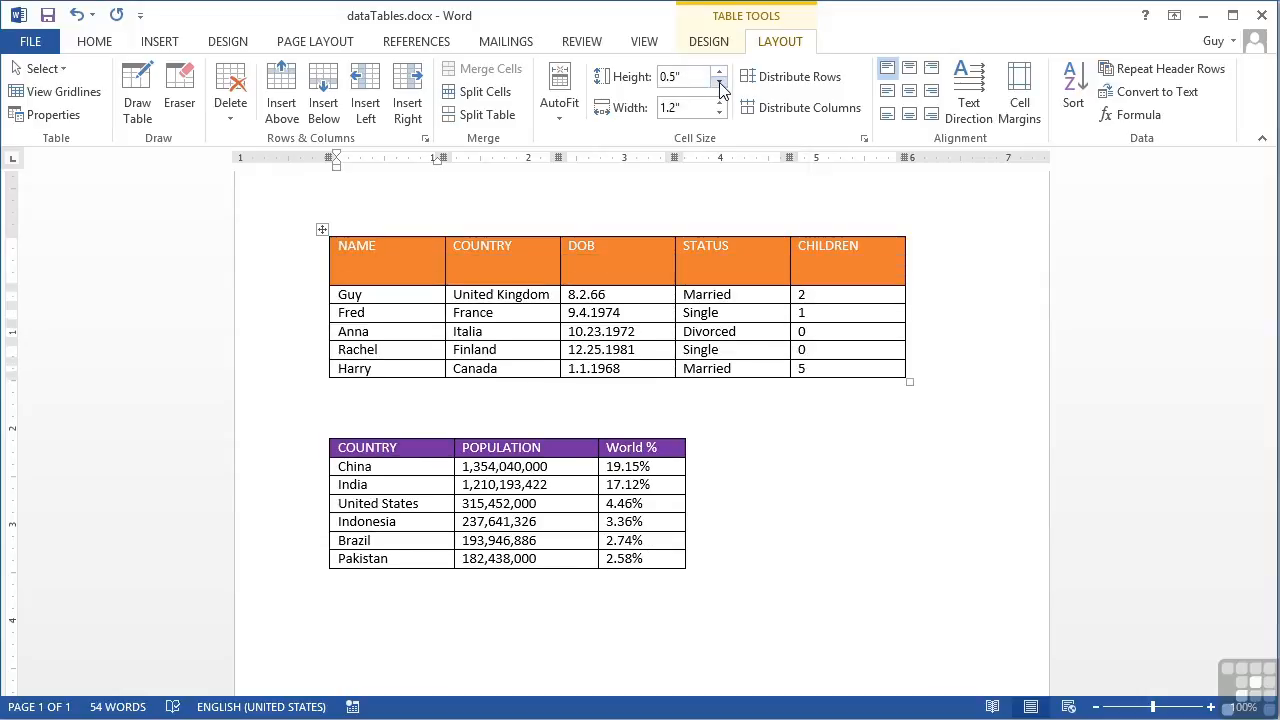
click(720, 84)
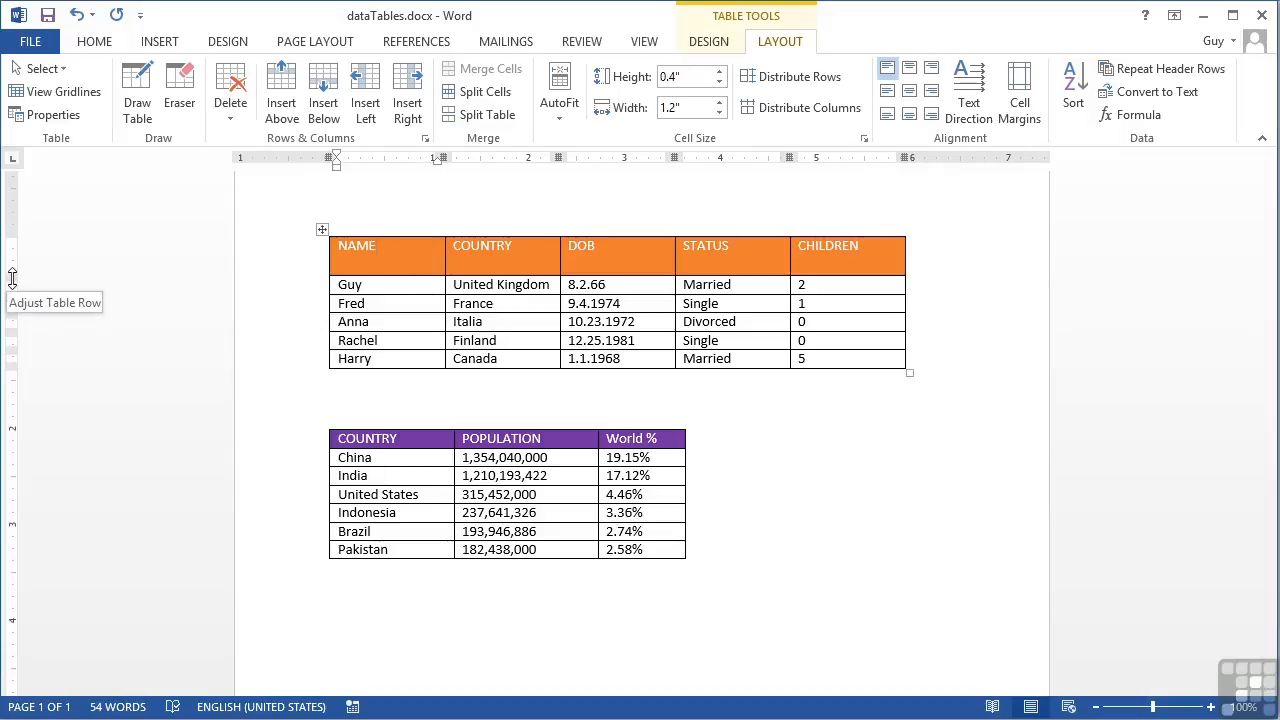
Step: Adjust the orange table's row borders on the ruler for a header row about 0.31 inches high and a slightly taller first data row
drag(12, 278, 11, 320)
mouse_move(12, 284)
mouse_down()
mouse_move(13, 268)
mouse_move(12, 329)
mouse_move(10, 294)
mouse_up()
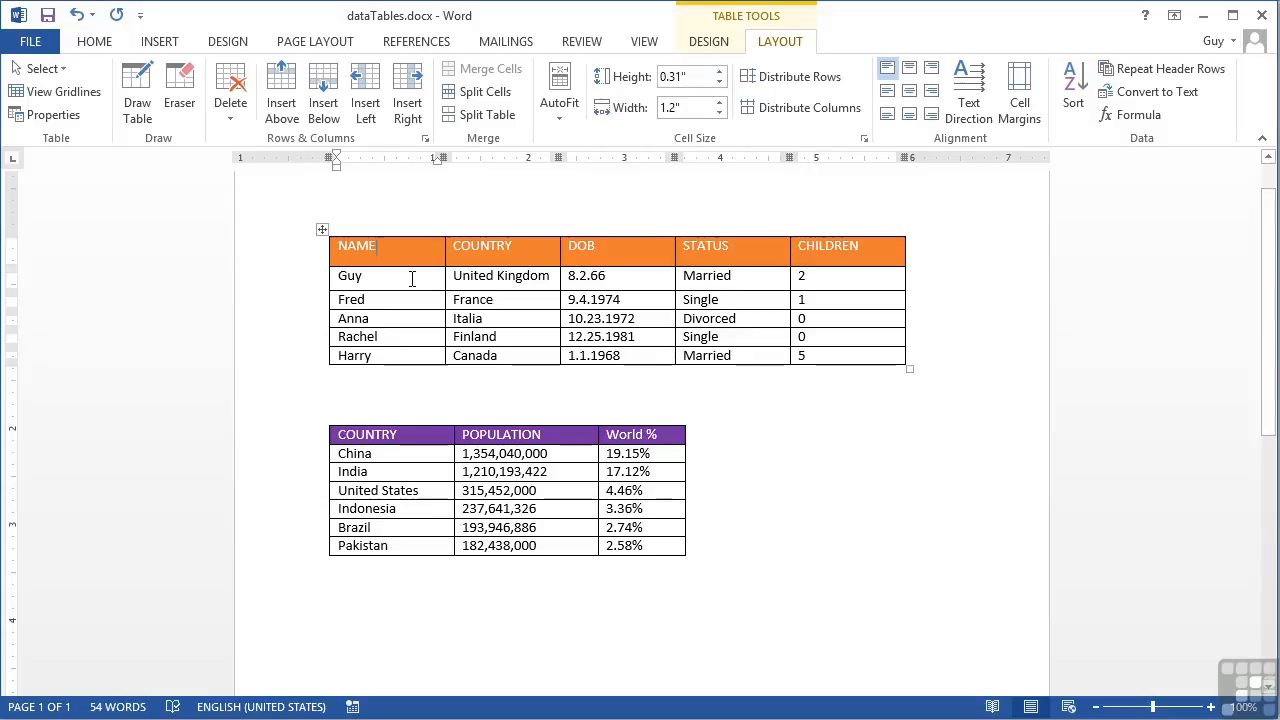
Step: Set the height of all data rows below the orange table's header to 0.2 inches
drag(411, 279, 830, 353)
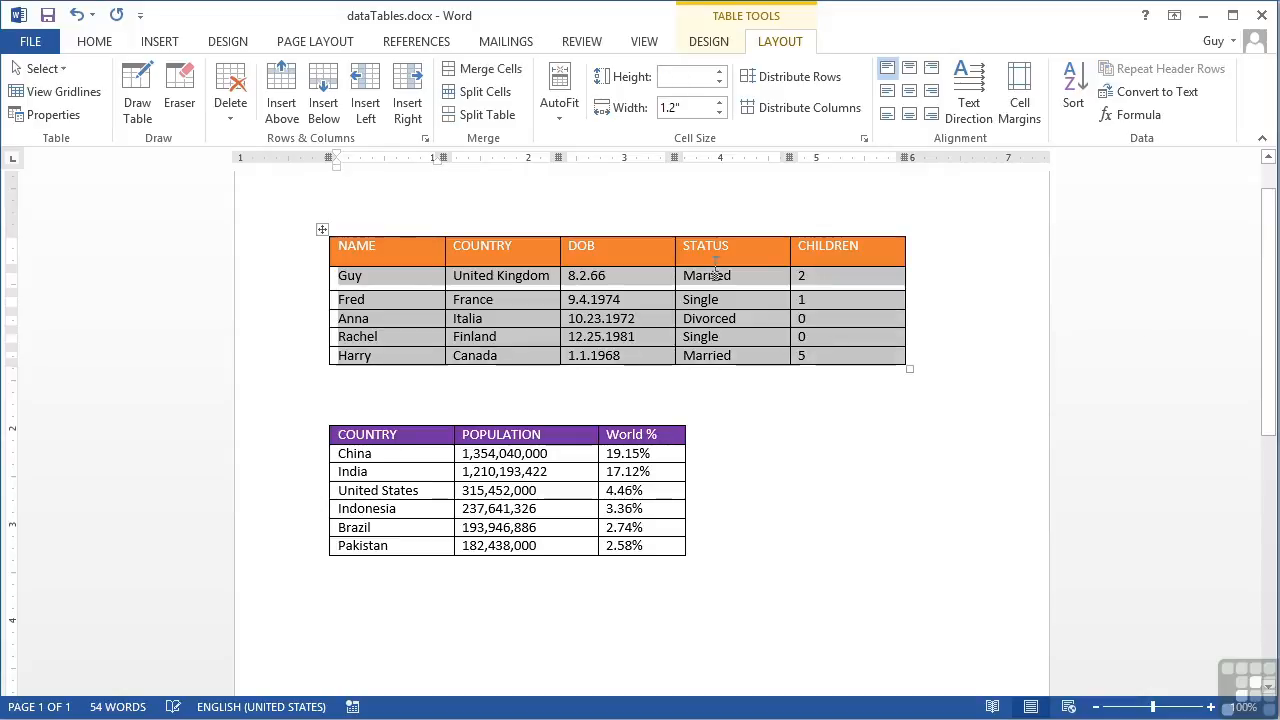
click(718, 75)
click(718, 73)
click(718, 73)
click(718, 73)
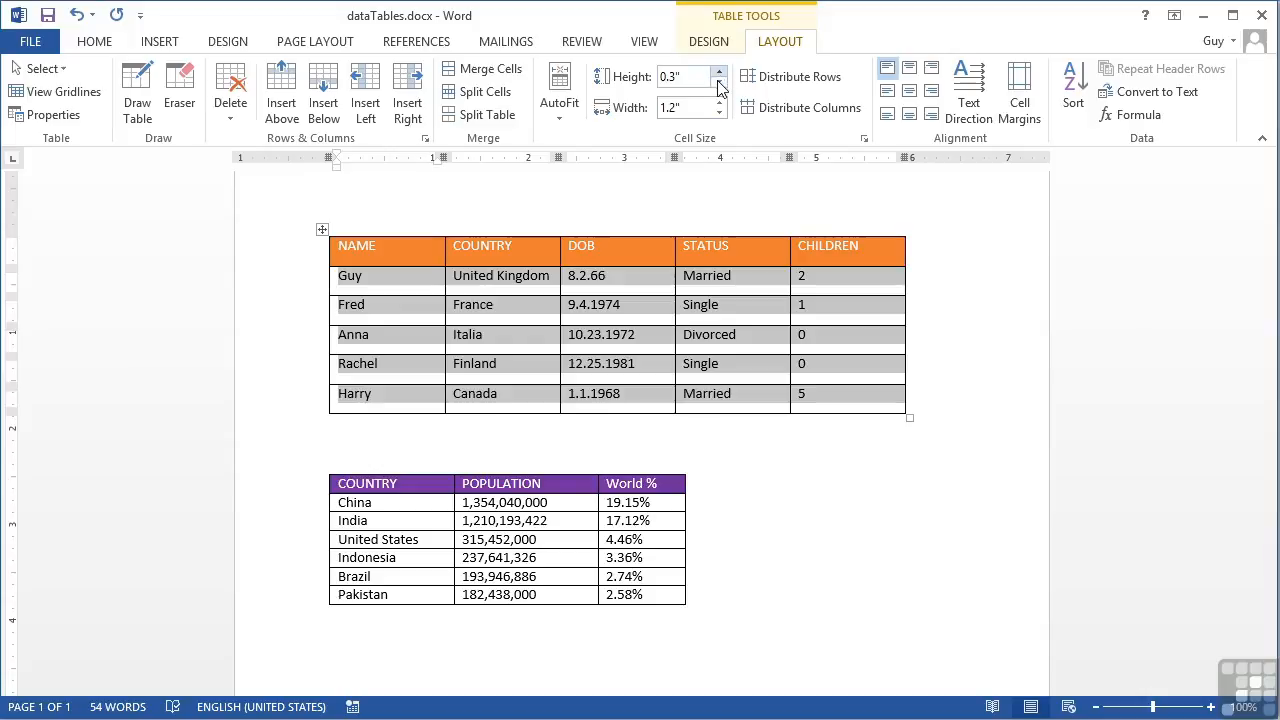
click(718, 85)
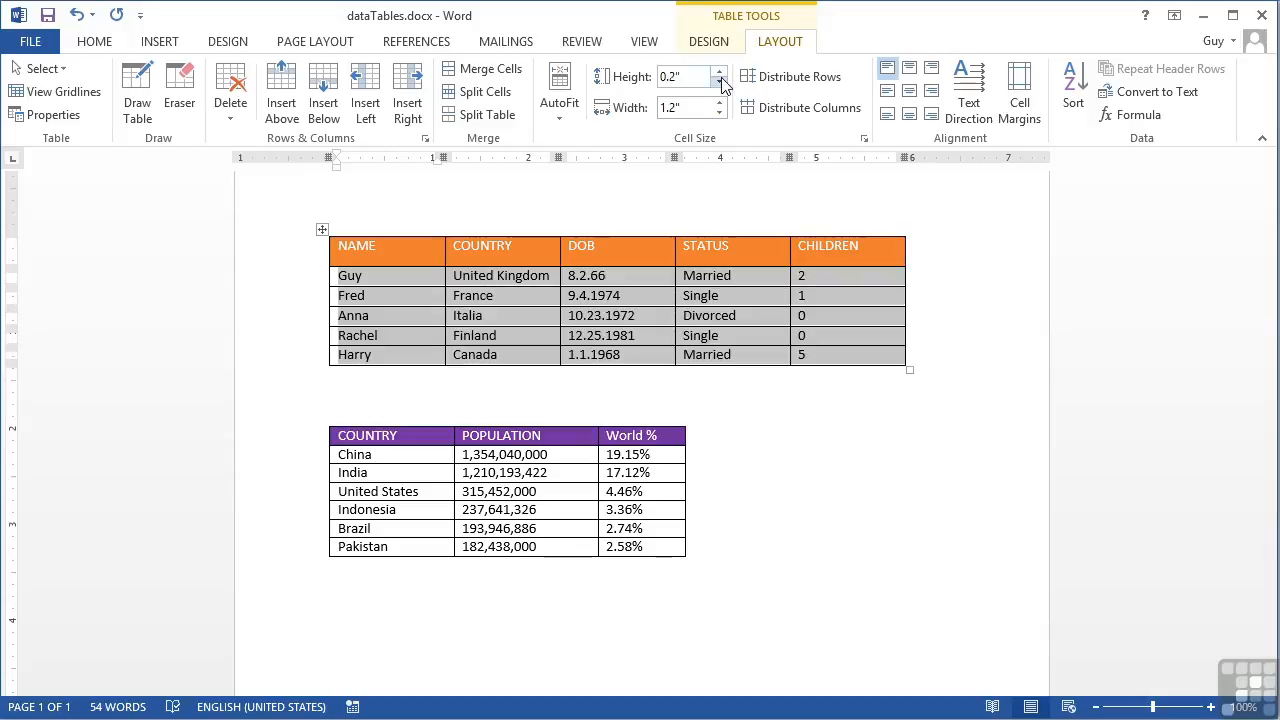
Step: Set the height of every row in the purple population table to 0.3 inches, including its header
click(421, 438)
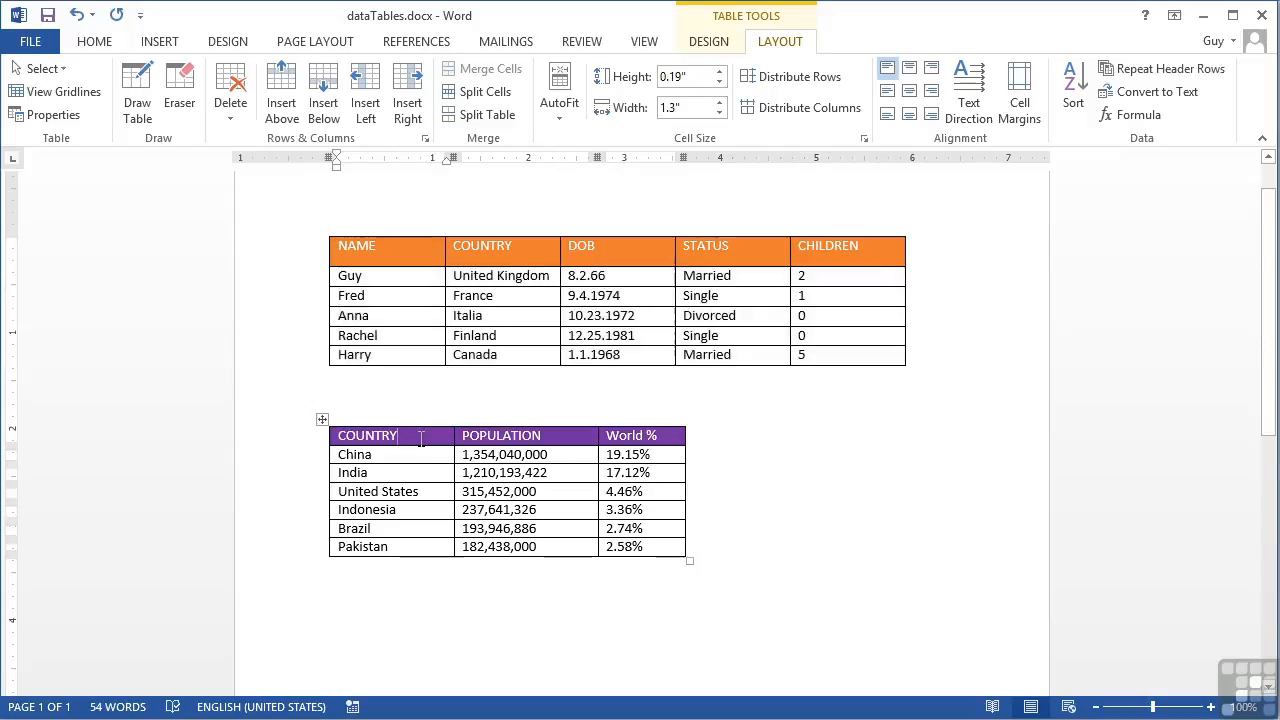
drag(420, 455, 644, 540)
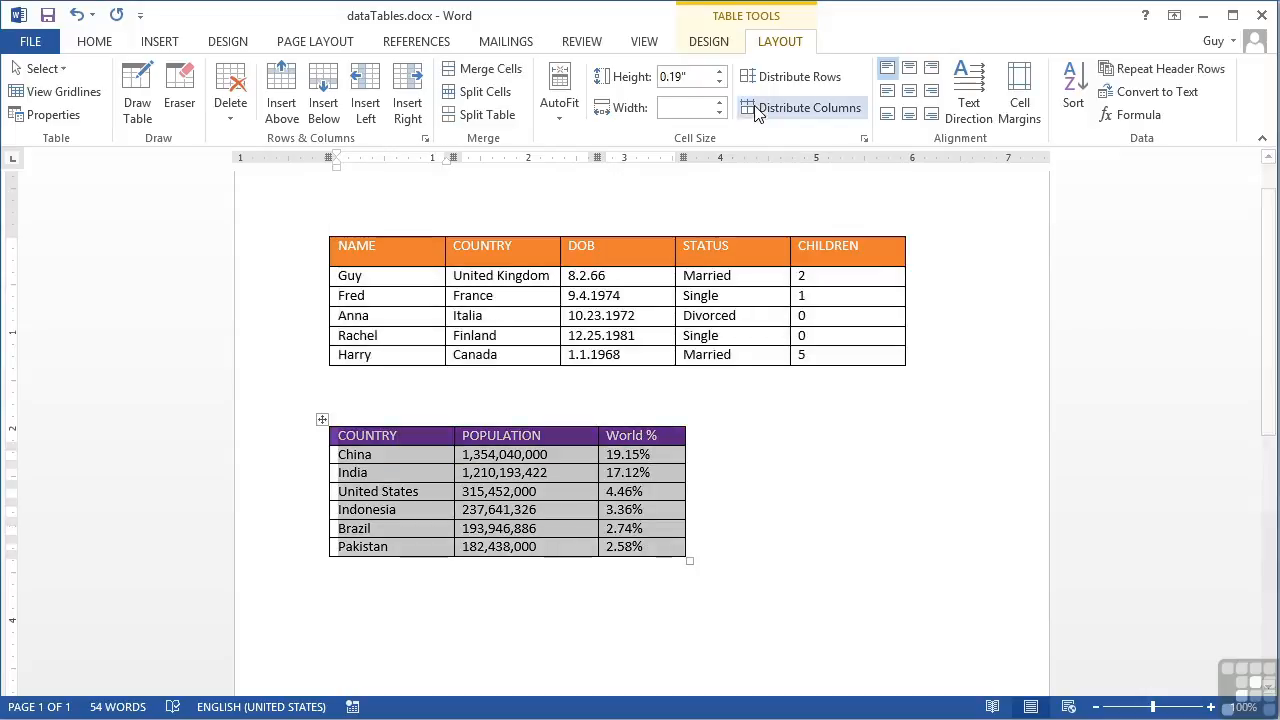
click(718, 72)
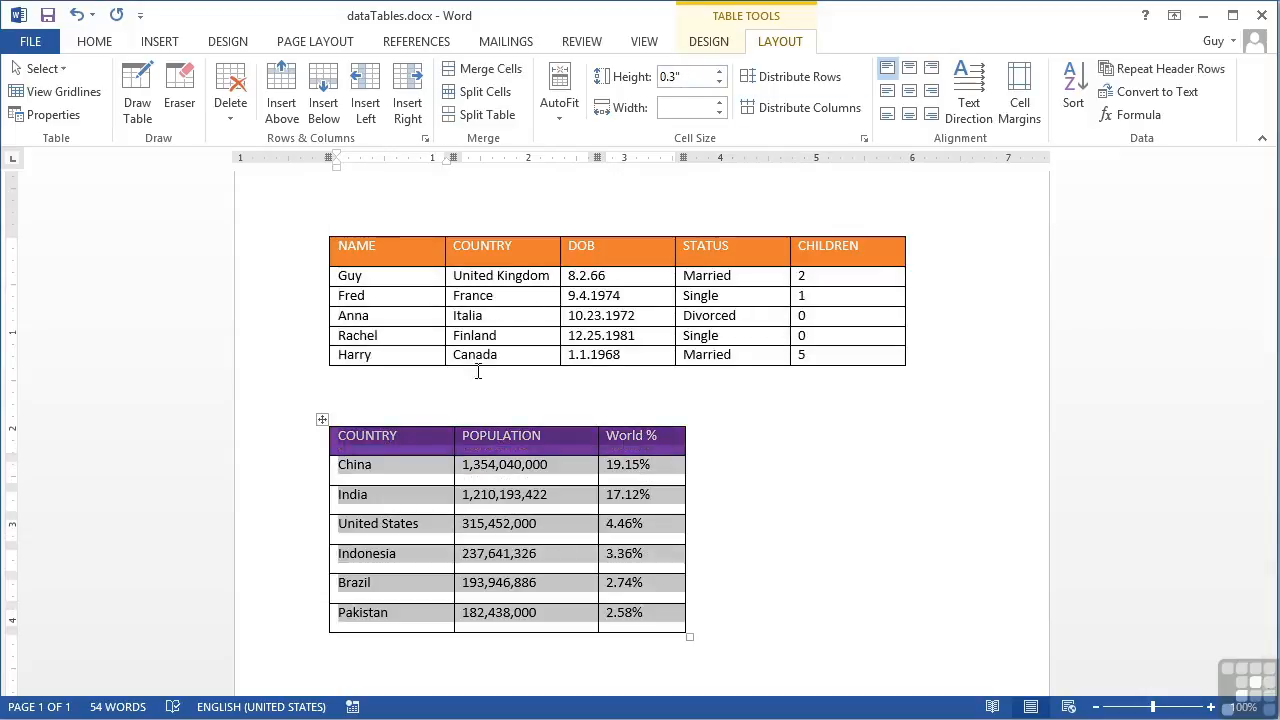
click(418, 466)
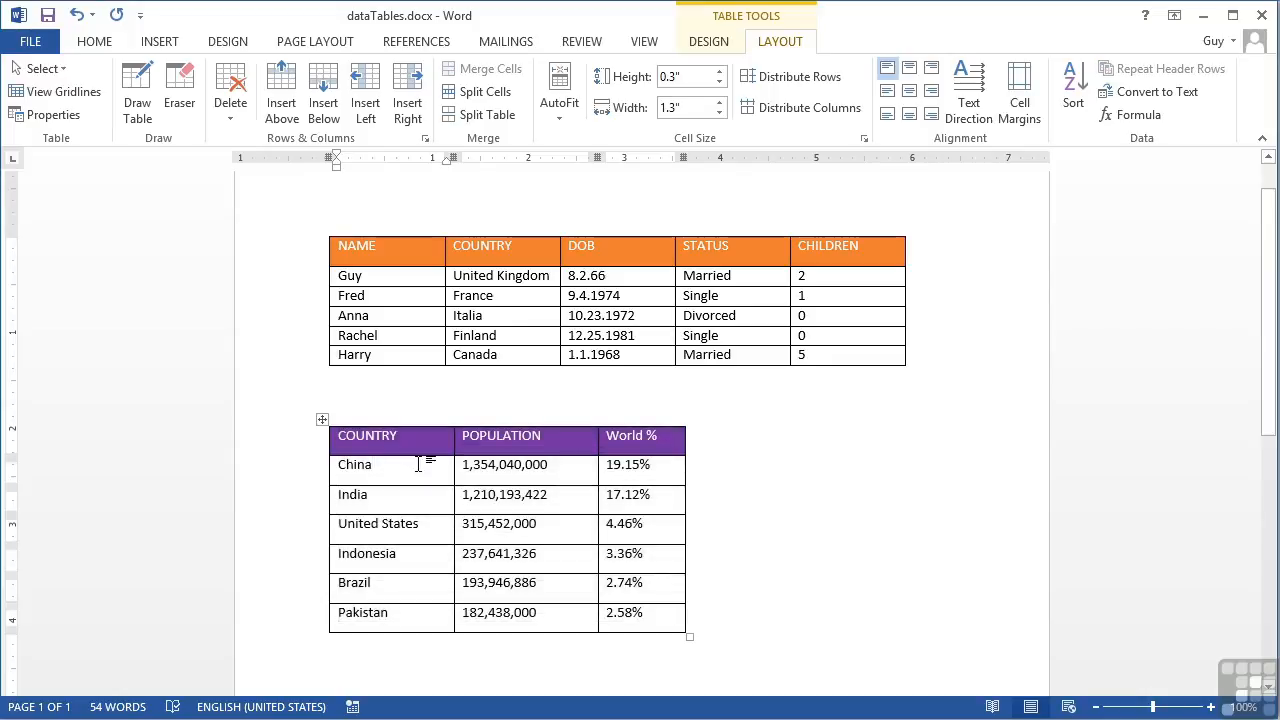